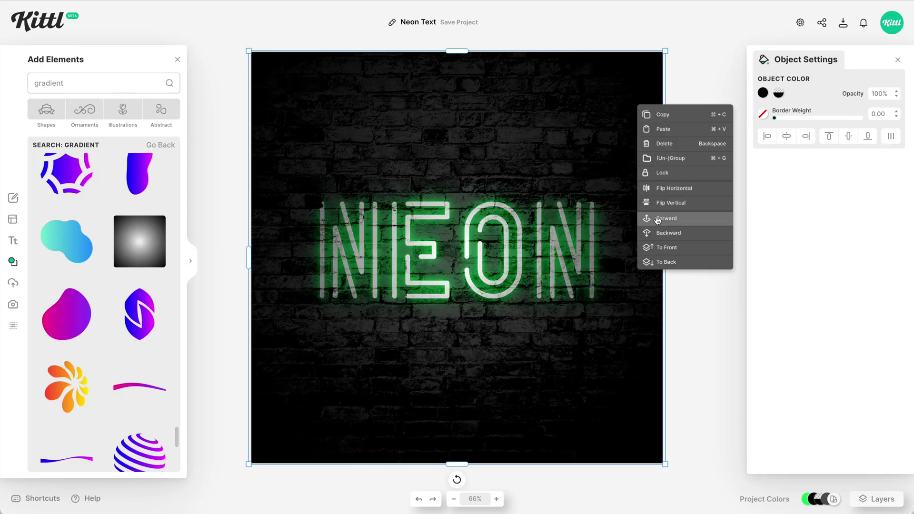
- Send the background to the back, leaving white NEON lettering on a flat grey background
{"action": "left_click", "coordinate": [682, 261]}
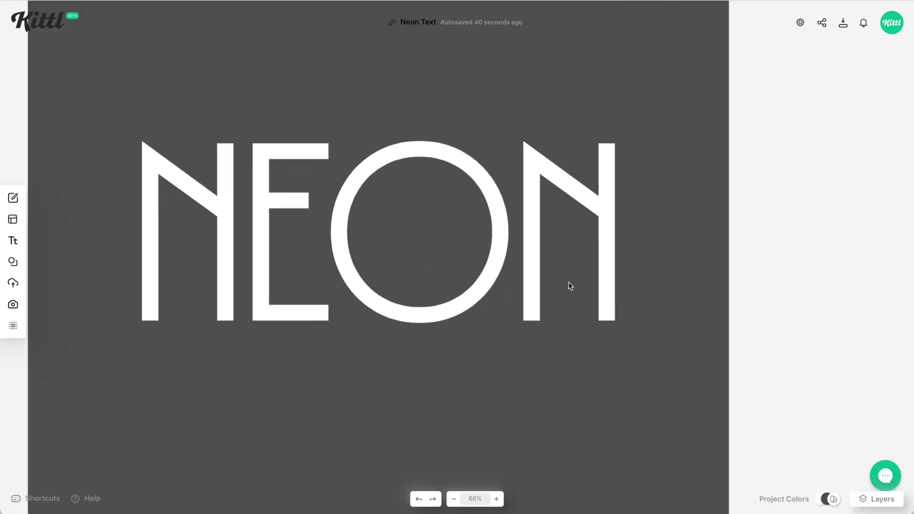
- Add the first Shading preset's drop shadow to the NEON text, coloured magenta #ff08e6
{"action": "left_click", "coordinate": [524, 263]}
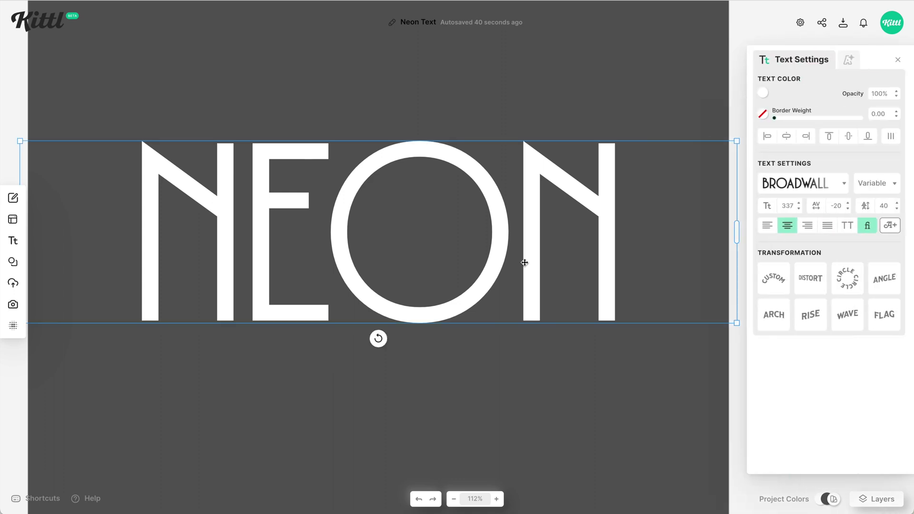
{"action": "left_click", "coordinate": [848, 62]}
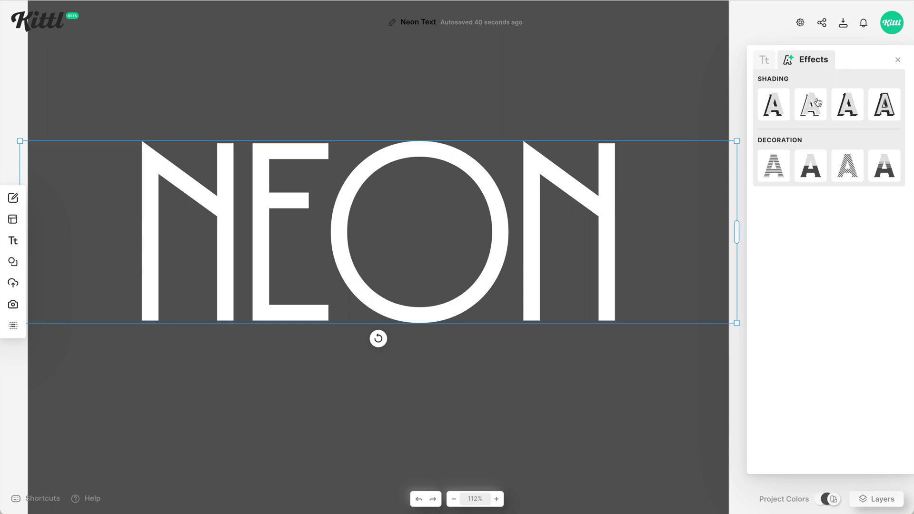
{"action": "left_click", "coordinate": [785, 113]}
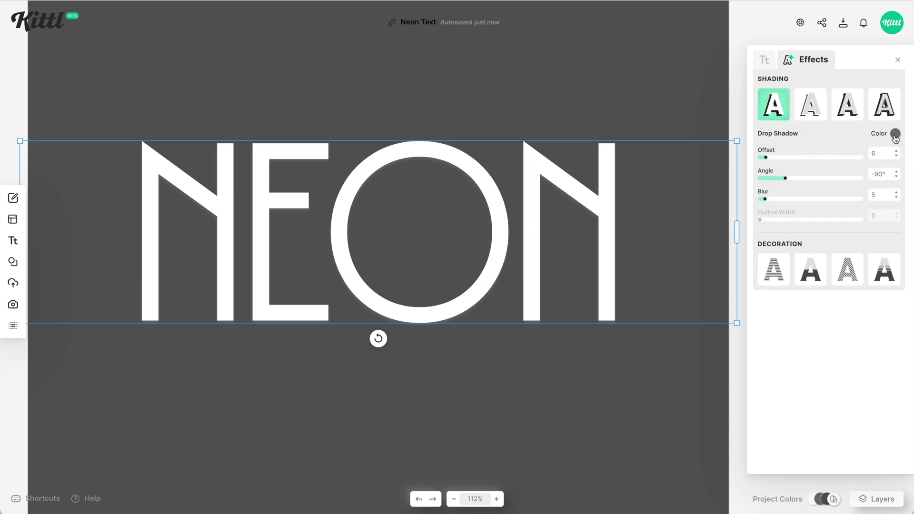
{"action": "left_click", "coordinate": [895, 135]}
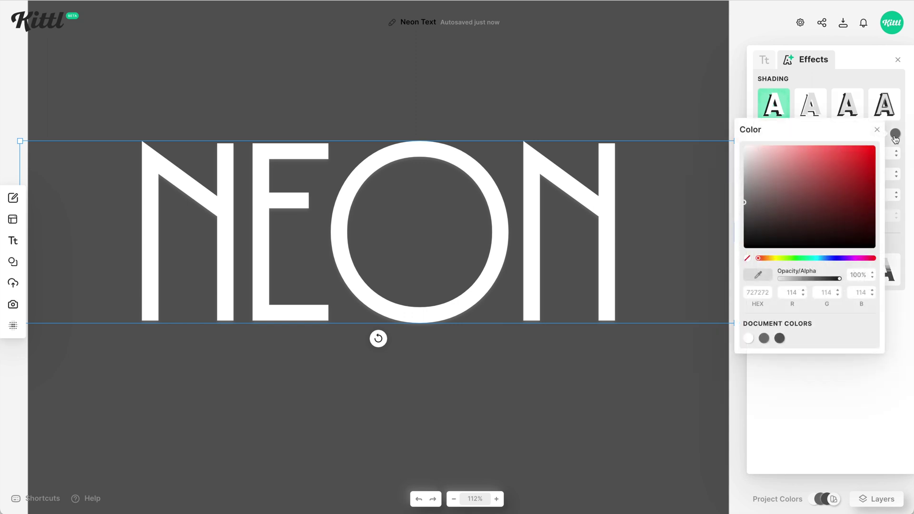
{"action": "left_click_drag", "start_coordinate": [868, 155], "coordinate": [872, 143]}
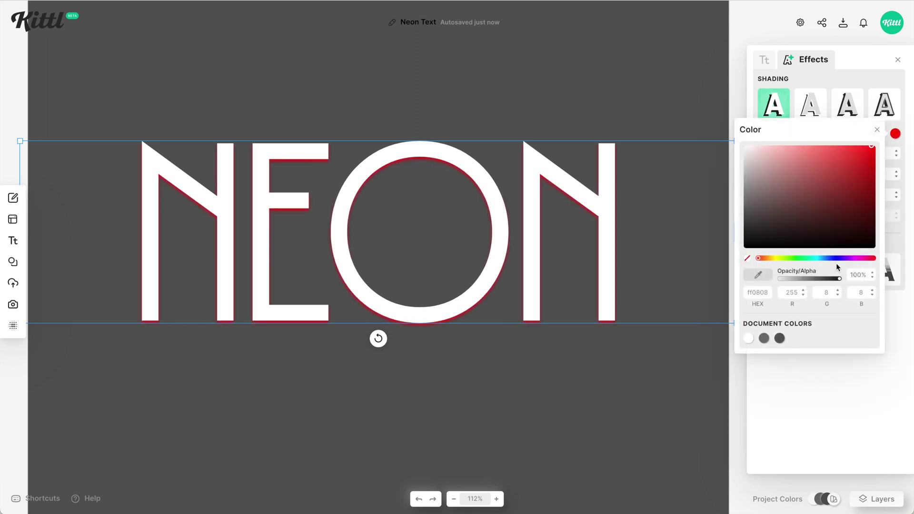
{"action": "left_click_drag", "start_coordinate": [863, 260], "coordinate": [858, 263]}
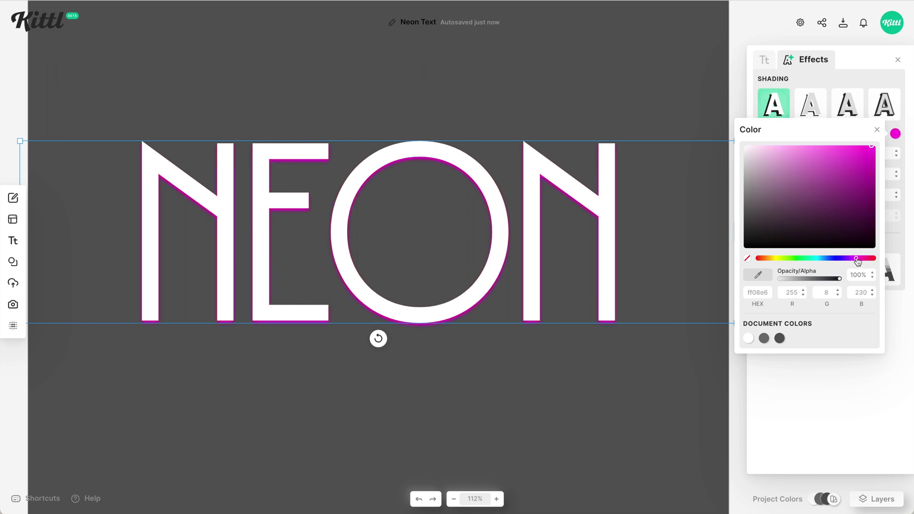
{"action": "left_click", "coordinate": [877, 397]}
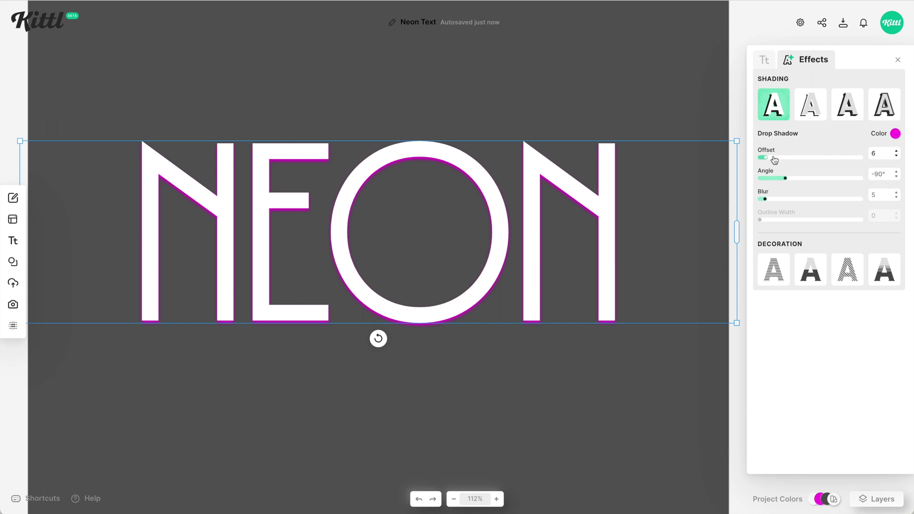
- Set the magenta shadow's offset to 0 and blur to 60 for a soft glow
{"action": "left_click_drag", "start_coordinate": [769, 160], "coordinate": [742, 163]}
{"action": "left_click_drag", "start_coordinate": [767, 202], "coordinate": [819, 202]}
- Paste a duplicate of the NEON text over the original and set the copy's shadow blur to 21
{"action": "left_click", "coordinate": [664, 352]}
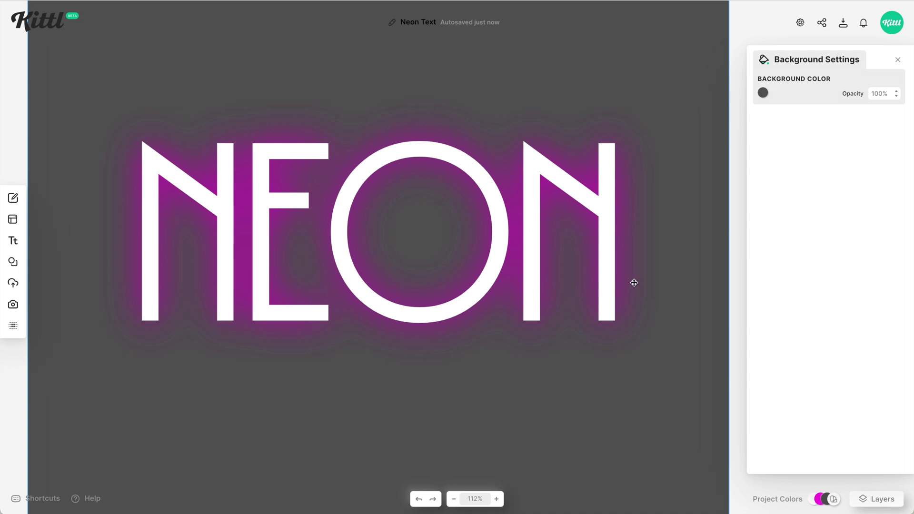
{"action": "left_click", "coordinate": [603, 266]}
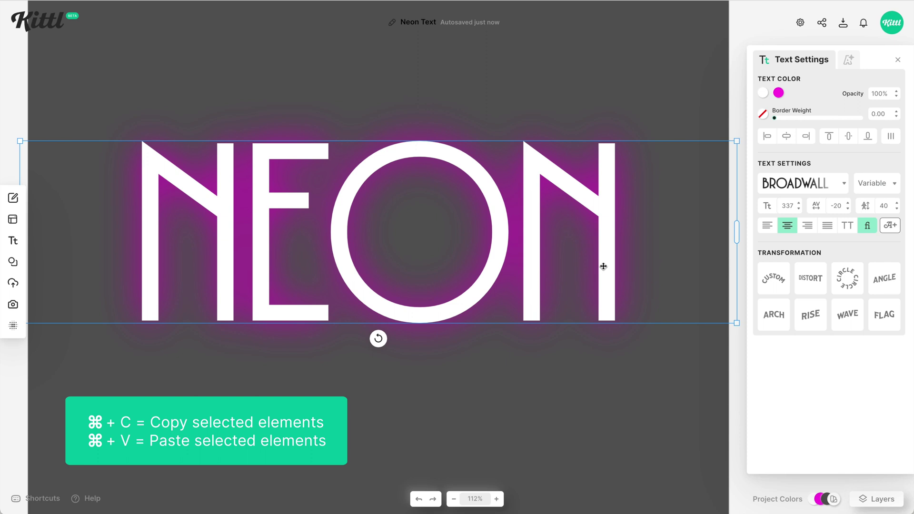
{"action": "key", "text": "super+c"}
{"action": "key", "text": "super+v"}
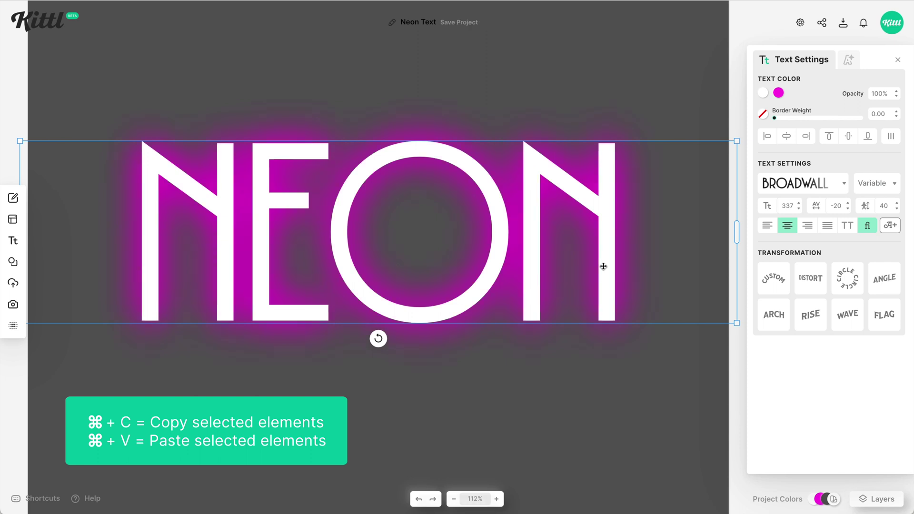
{"action": "left_click", "coordinate": [850, 63]}
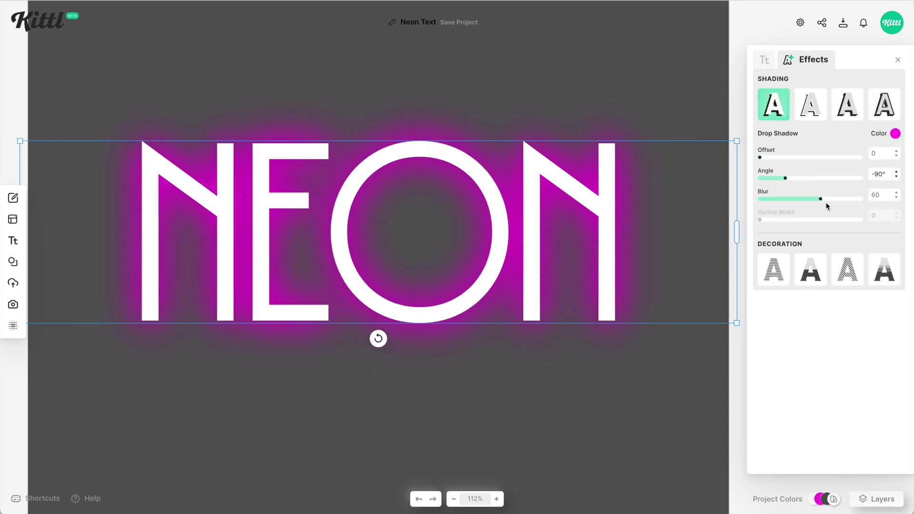
{"action": "left_click_drag", "start_coordinate": [825, 202], "coordinate": [781, 207]}
{"action": "left_click", "coordinate": [621, 357]}
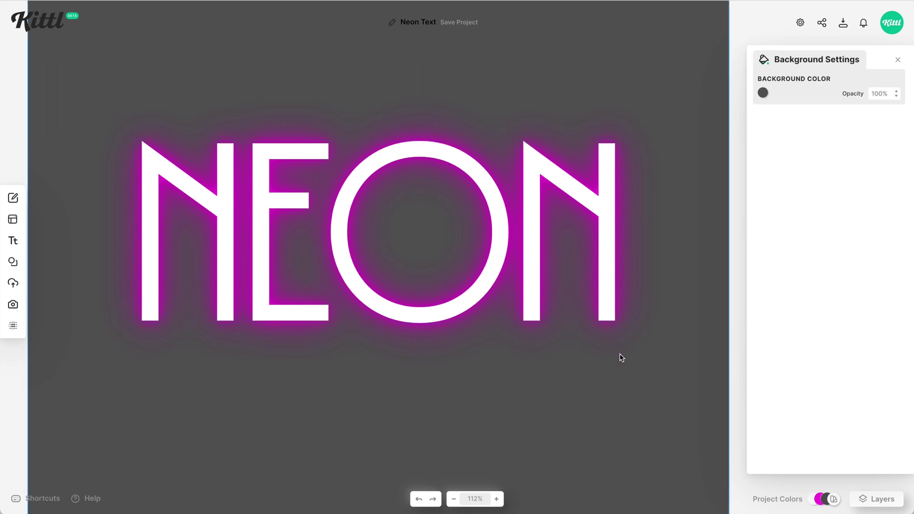
{"action": "key", "text": "shift+1"}
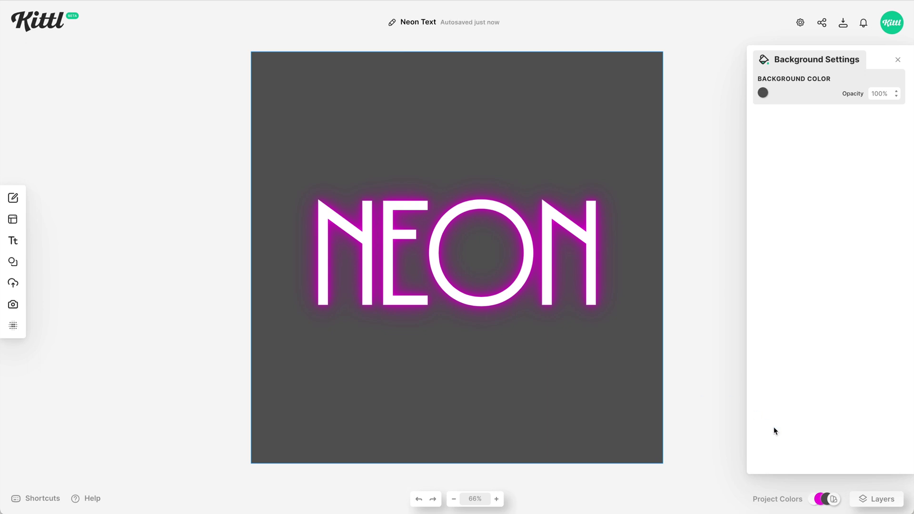
- Change the project's magenta colour to green #08ff67 in Project Colors
{"action": "left_click", "coordinate": [797, 500]}
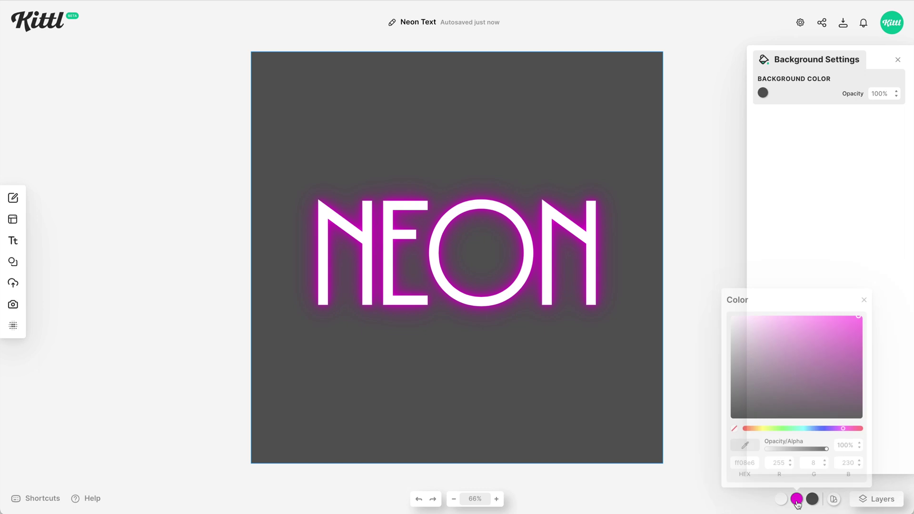
{"action": "left_click", "coordinate": [792, 429]}
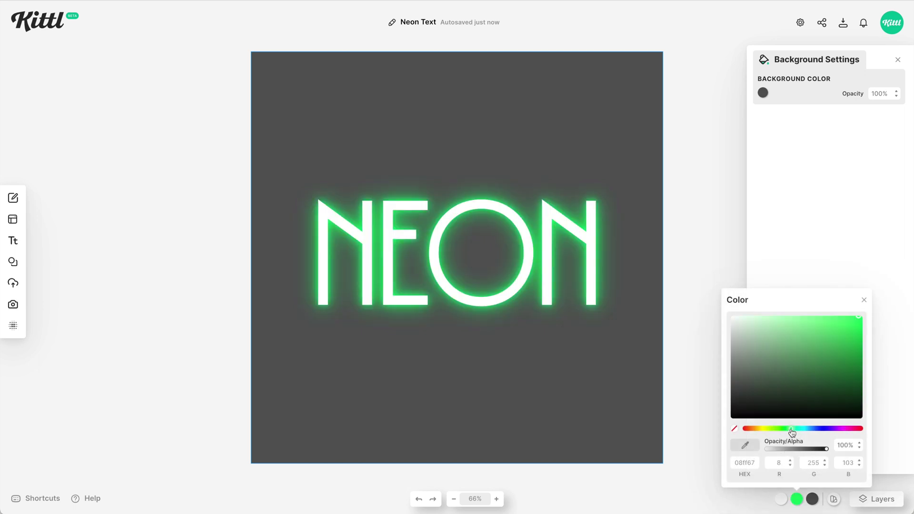
{"action": "left_click", "coordinate": [536, 323]}
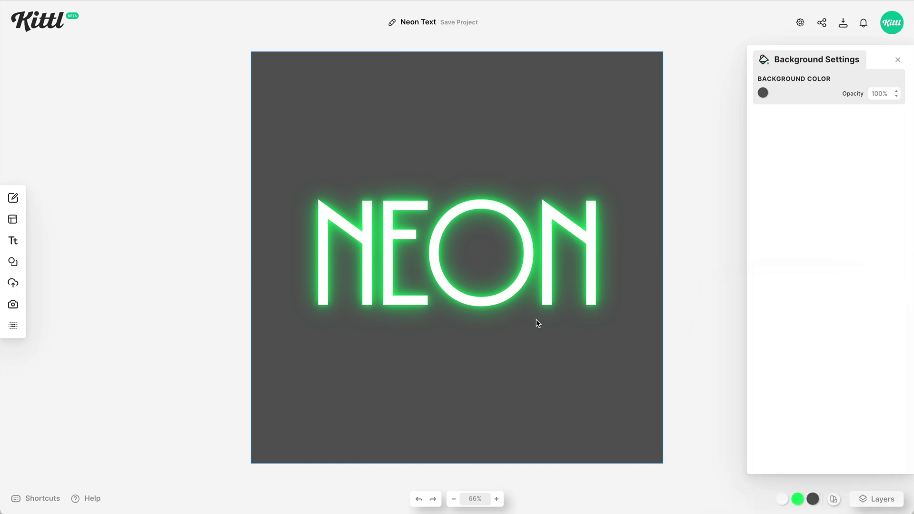
- Switch both stacked NEON text layers to the Neon Sans font
{"action": "left_click_drag", "start_coordinate": [600, 353], "coordinate": [513, 233]}
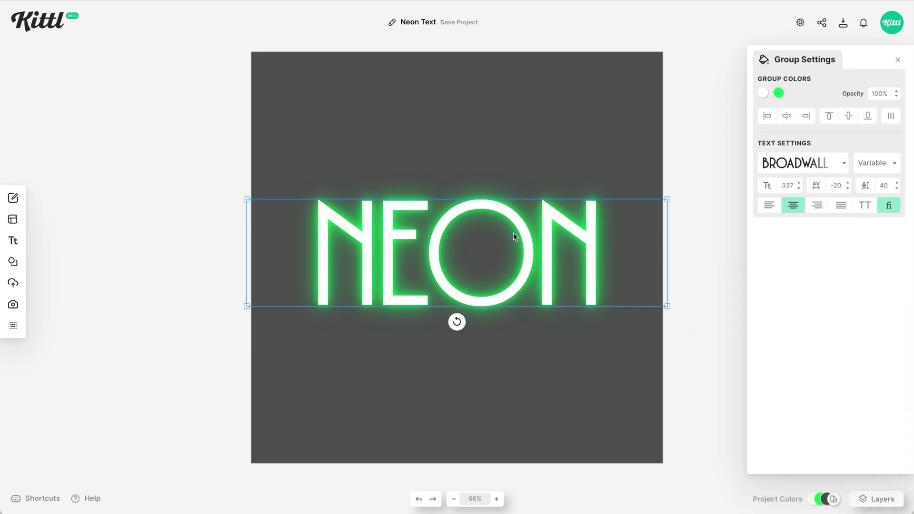
{"action": "left_click", "coordinate": [790, 168]}
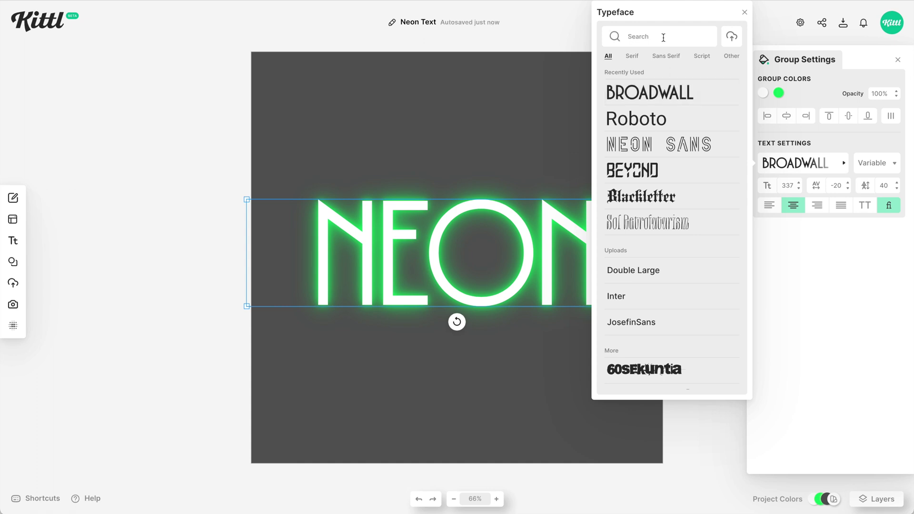
{"action": "left_click", "coordinate": [685, 147]}
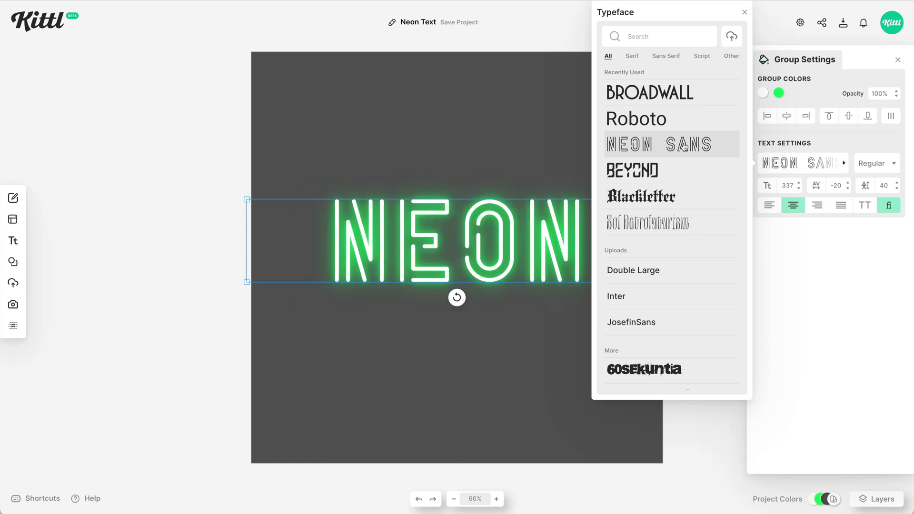
{"action": "left_click", "coordinate": [804, 259]}
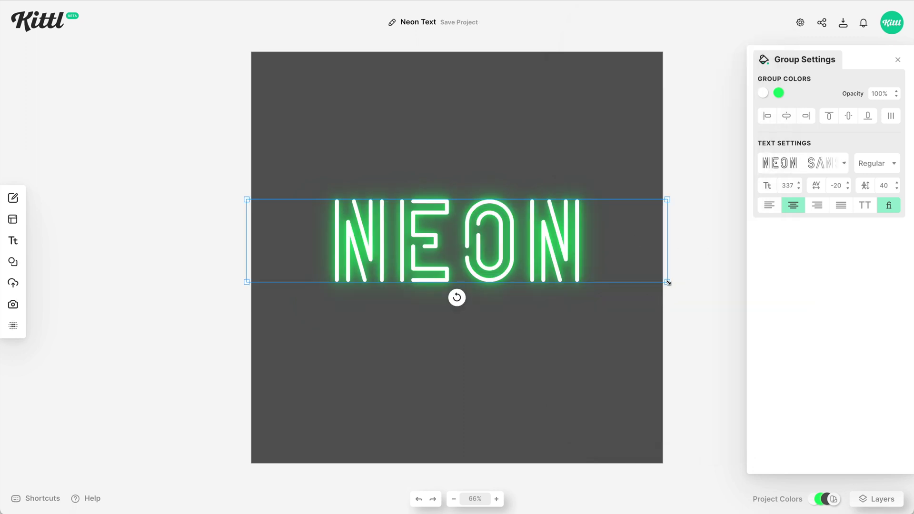
- Enlarge the NEON text to size 396, nudge it lower, and set letter spacing to -50
{"action": "left_click_drag", "start_coordinate": [668, 282], "coordinate": [697, 299]}
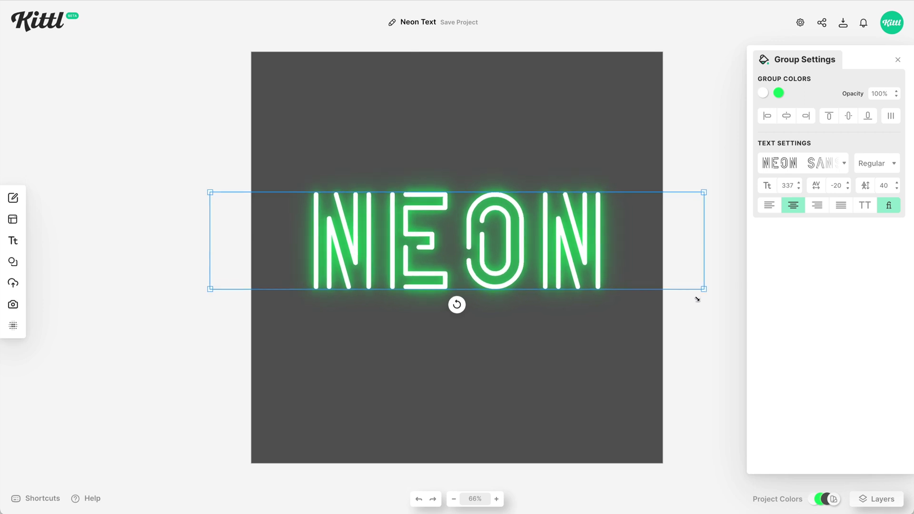
{"action": "left_click_drag", "start_coordinate": [599, 254], "coordinate": [599, 263]}
{"action": "triple_click", "coordinate": [837, 185]}
{"action": "type", "text": "-40"}
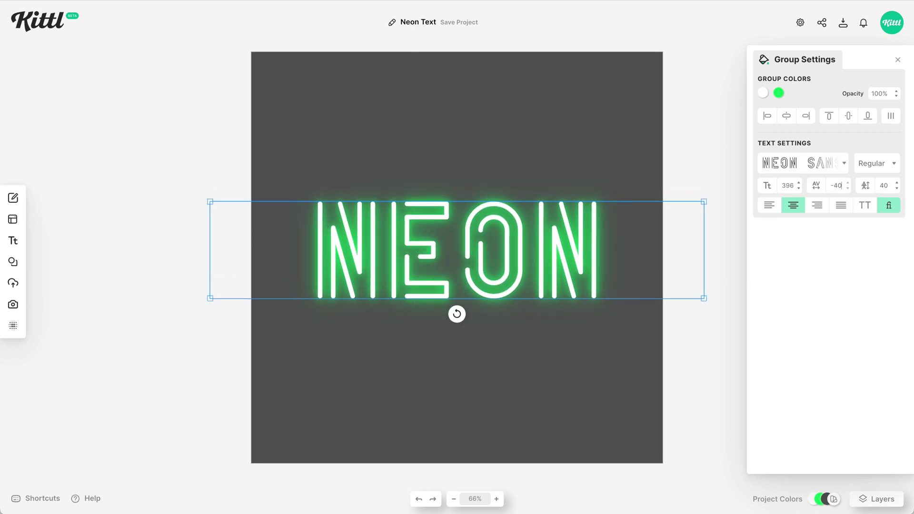
{"action": "key", "text": "BackSpace"}
{"action": "key", "text": "BackSpace"}
{"action": "type", "text": "50"}
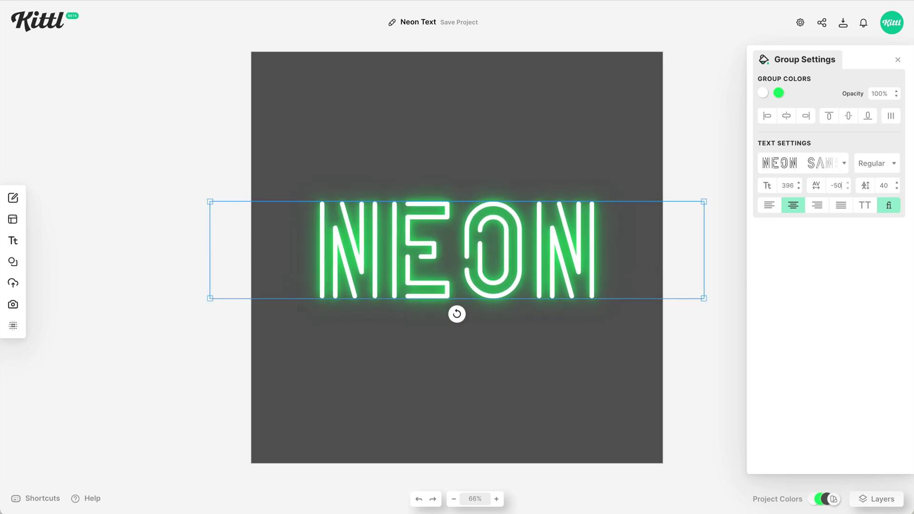
{"action": "left_click", "coordinate": [703, 160]}
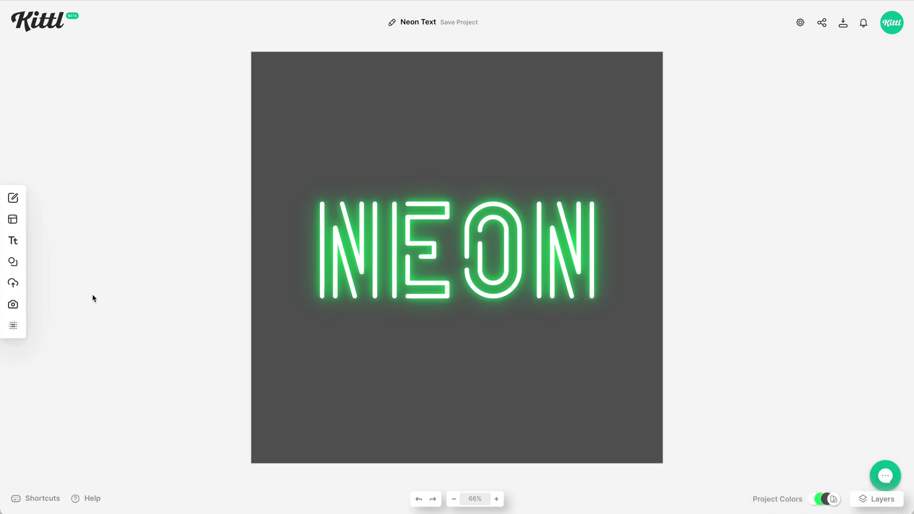
- Apply a brick wall texture from the Textures library to the background
{"action": "left_click", "coordinate": [18, 328]}
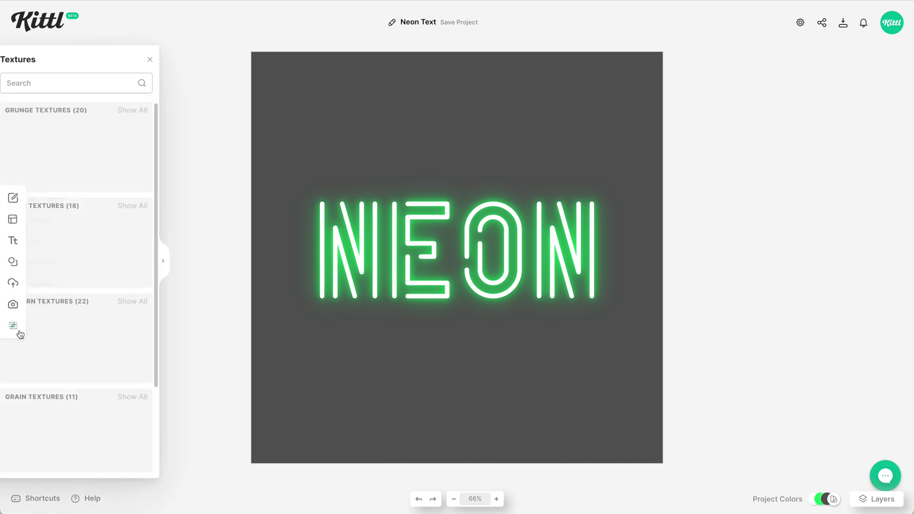
{"action": "scroll", "coordinate": [59, 351], "scroll_direction": "down", "scroll_amount": 7}
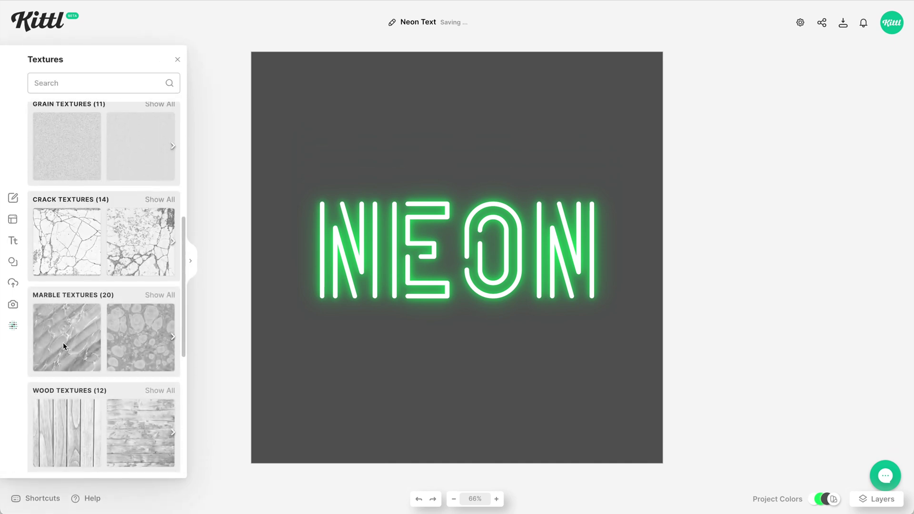
{"action": "scroll", "coordinate": [63, 342], "scroll_direction": "down", "scroll_amount": 8}
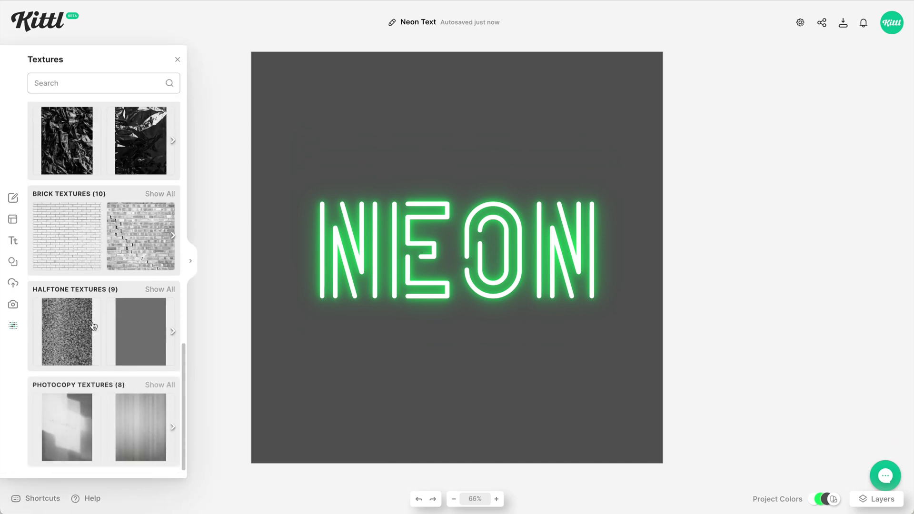
{"action": "scroll", "coordinate": [113, 252], "scroll_direction": "right", "scroll_amount": 5}
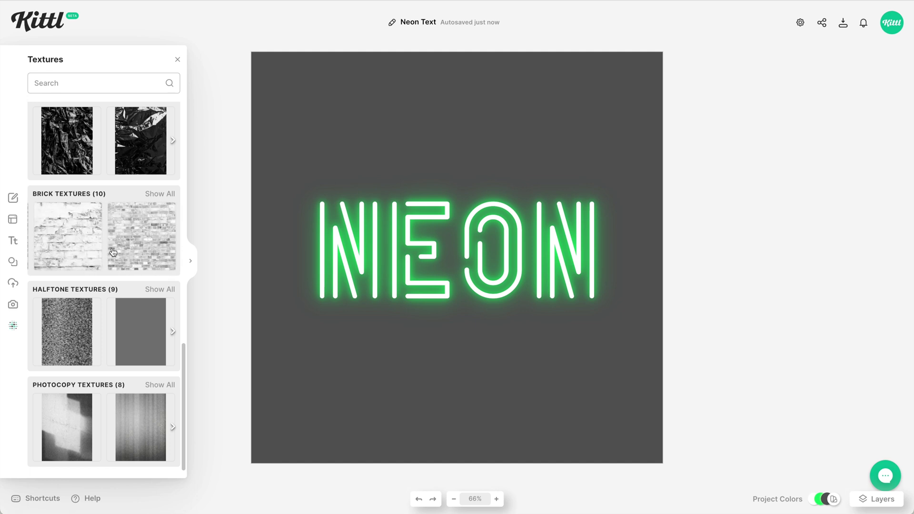
{"action": "left_click", "coordinate": [113, 252]}
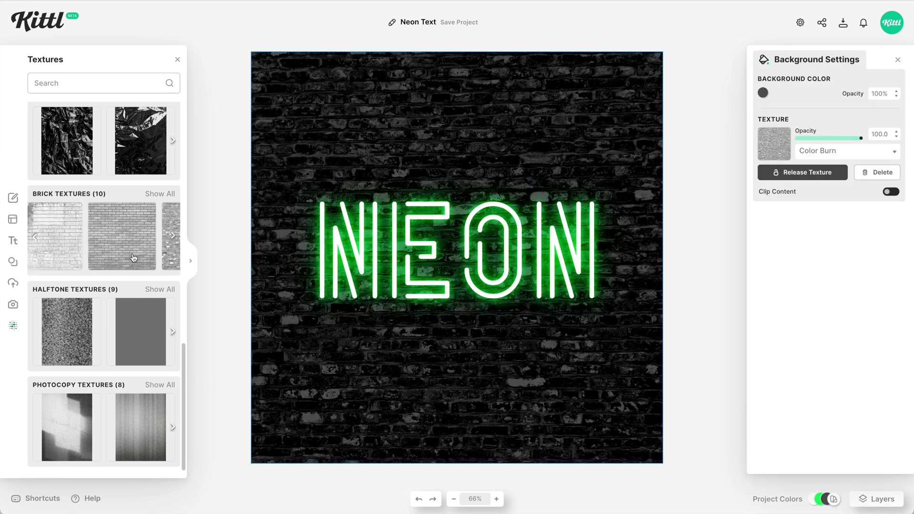
{"action": "scroll", "coordinate": [134, 257], "scroll_direction": "right", "scroll_amount": 2}
{"action": "left_click", "coordinate": [117, 252]}
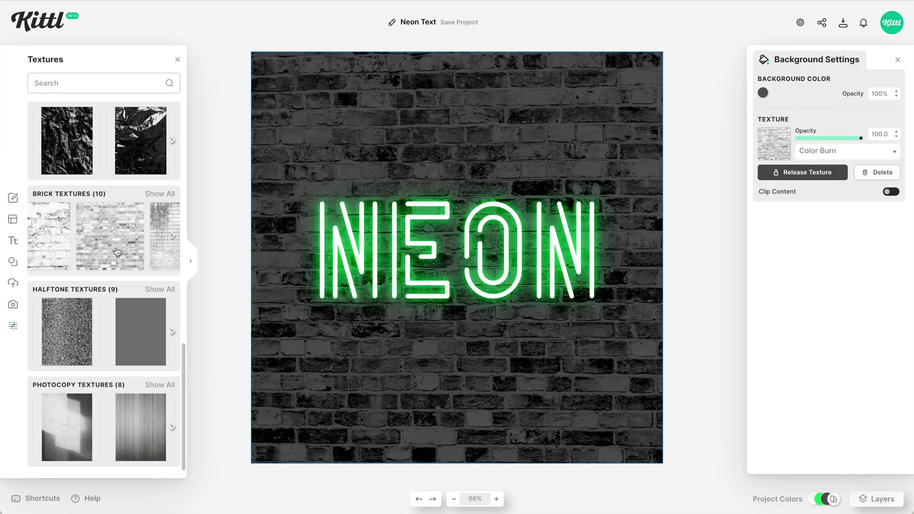
{"action": "left_click", "coordinate": [117, 252]}
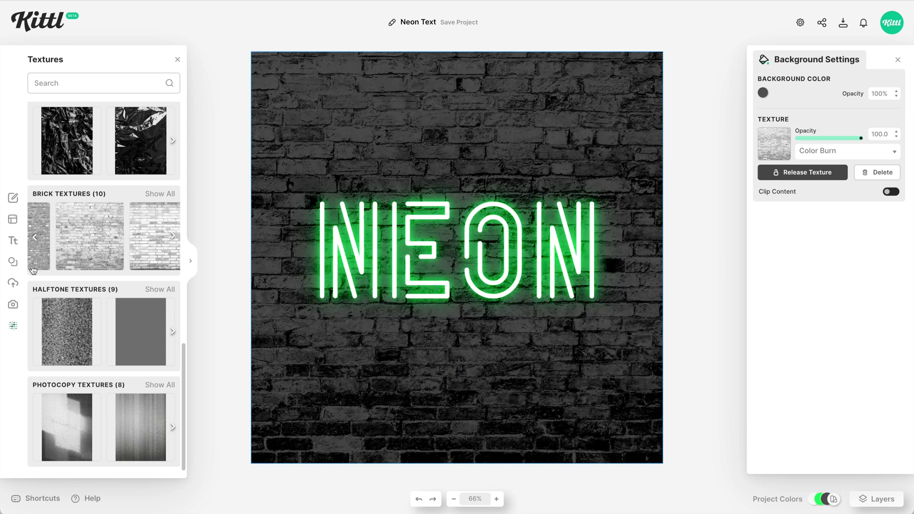
{"action": "left_click", "coordinate": [11, 265]}
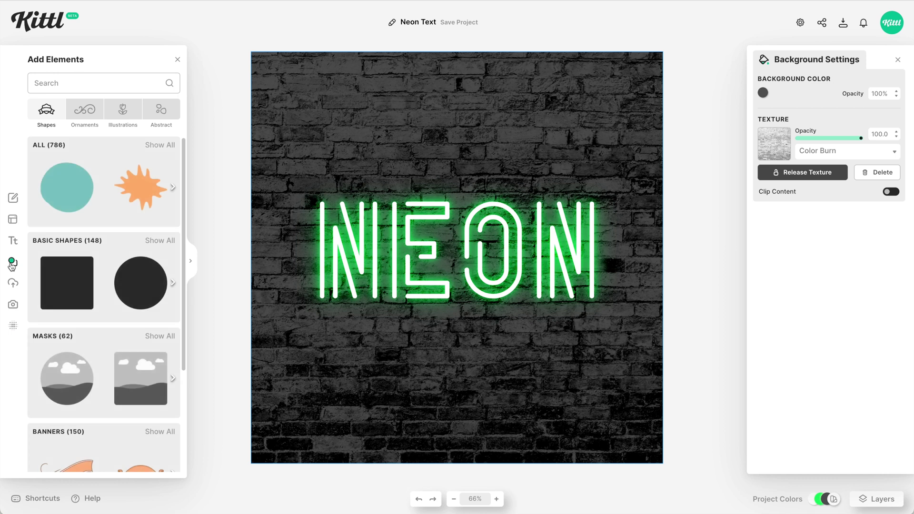
- Search Elements for 'gradient' and stretch a radial gradient square over the whole canvas
{"action": "left_click", "coordinate": [132, 88]}
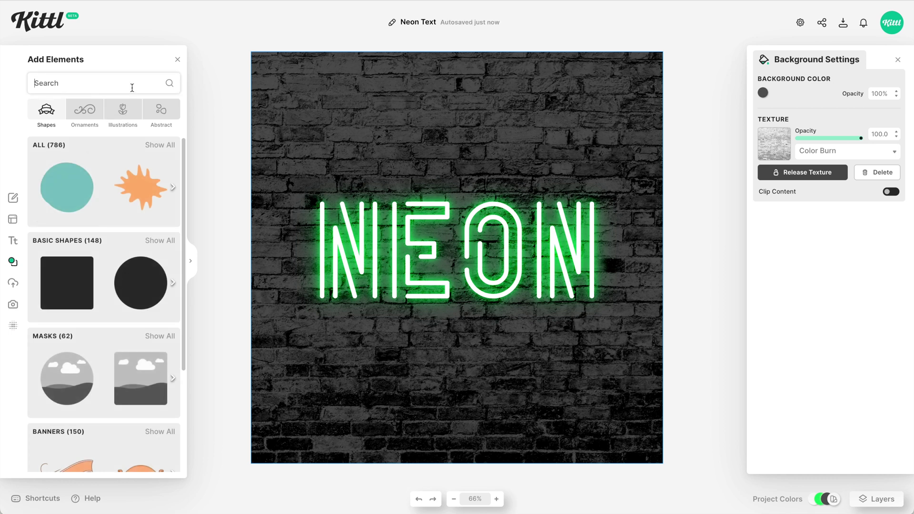
{"action": "type", "text": "gradient"}
{"action": "key", "text": "Return"}
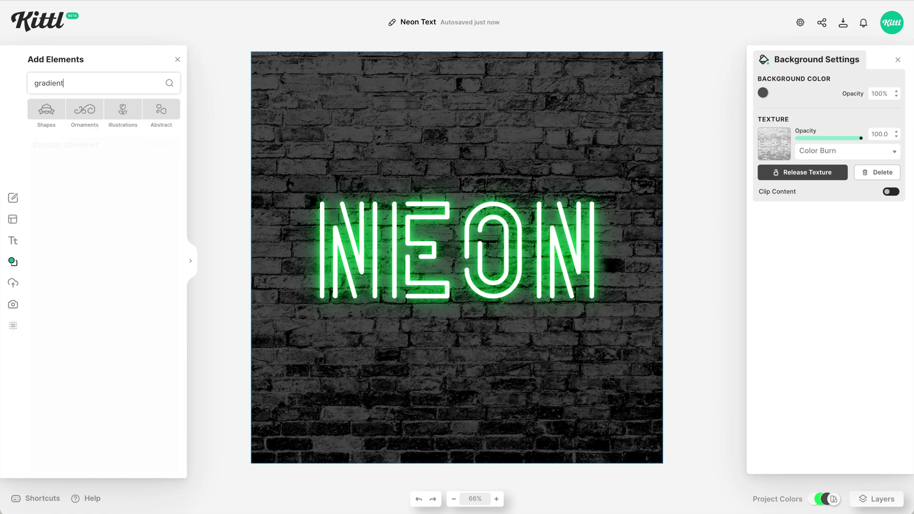
{"action": "scroll", "coordinate": [153, 248], "scroll_direction": "down", "scroll_amount": 15}
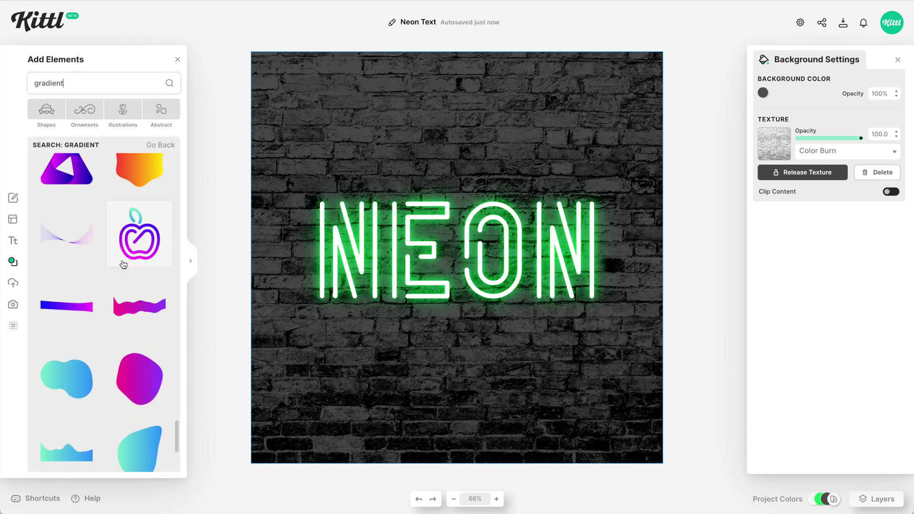
{"action": "scroll", "coordinate": [123, 264], "scroll_direction": "down", "scroll_amount": 5}
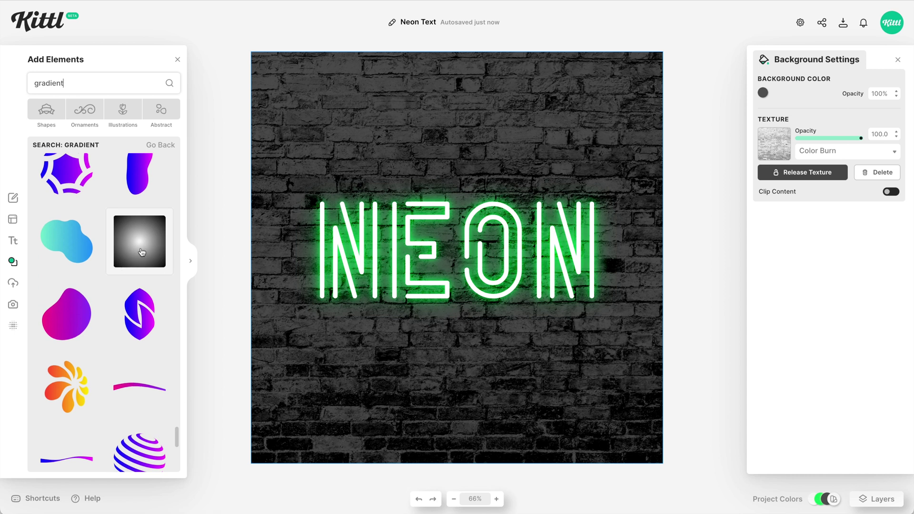
{"action": "left_click_drag", "start_coordinate": [537, 261], "coordinate": [538, 259]}
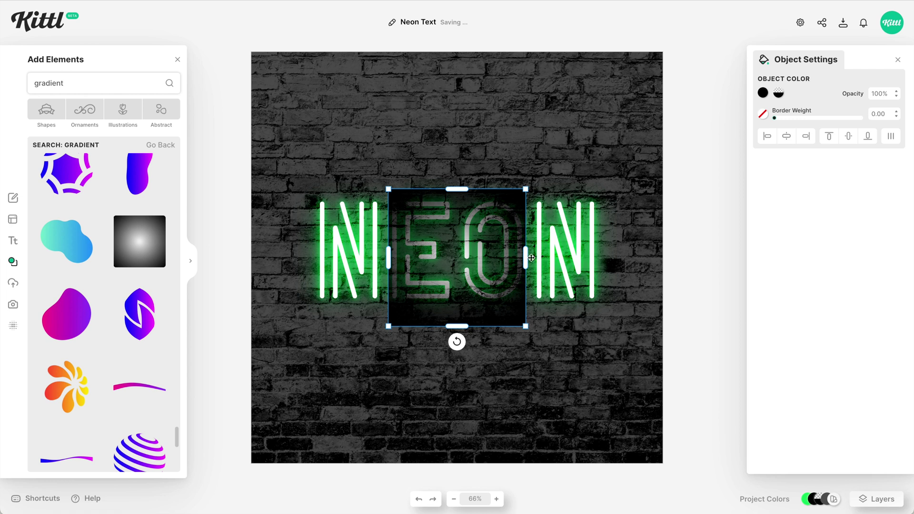
{"action": "left_click_drag", "start_coordinate": [527, 258], "coordinate": [665, 269]}
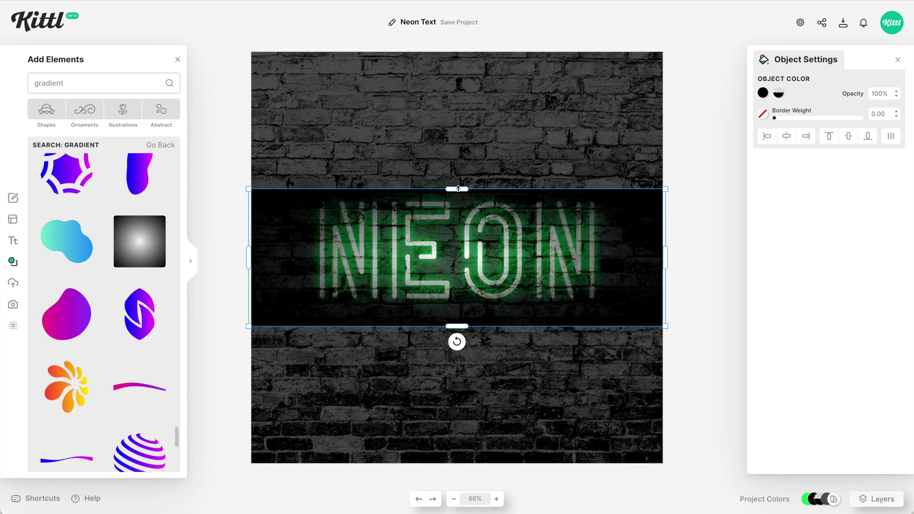
{"action": "left_click_drag", "start_coordinate": [458, 189], "coordinate": [449, 51]}
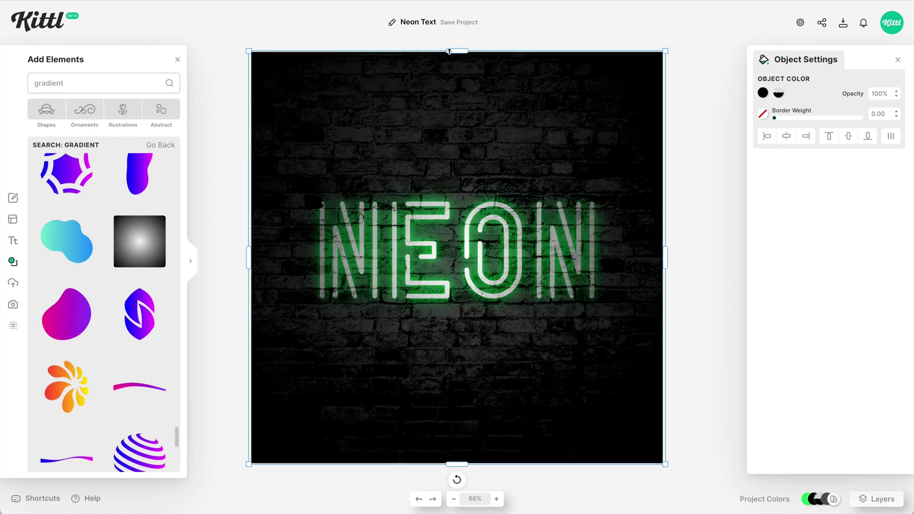
{"action": "right_click", "coordinate": [638, 104]}
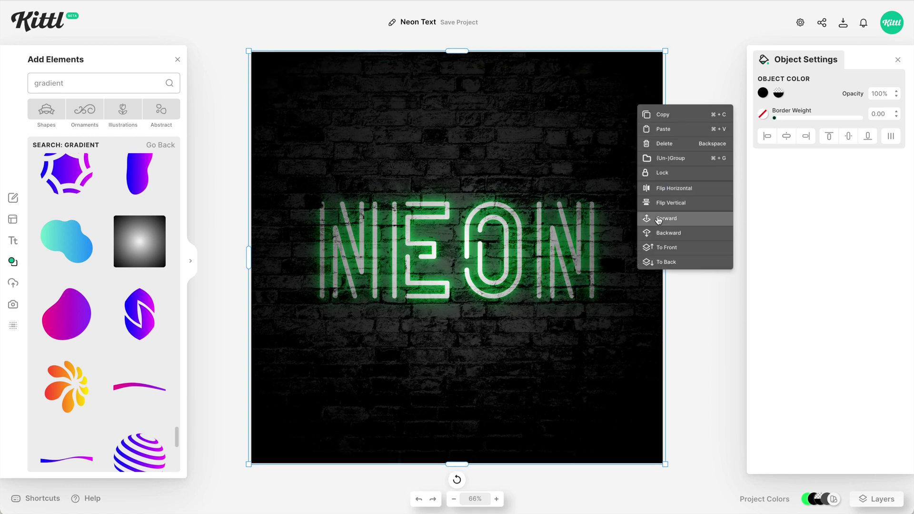
- Send the gradient behind the NEON text and lower its opacity to 80%
{"action": "left_click", "coordinate": [680, 262]}
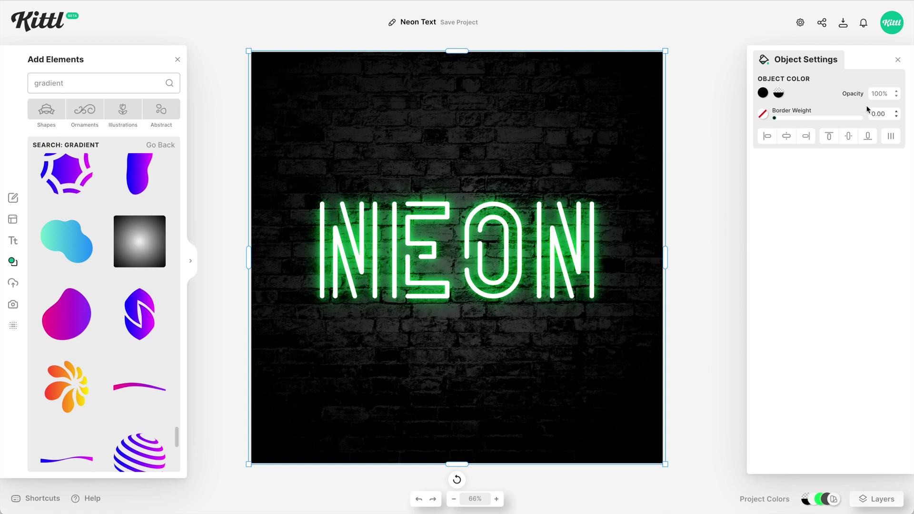
{"action": "left_click_drag", "start_coordinate": [872, 94], "coordinate": [878, 94]}
{"action": "type", "text": "9"}
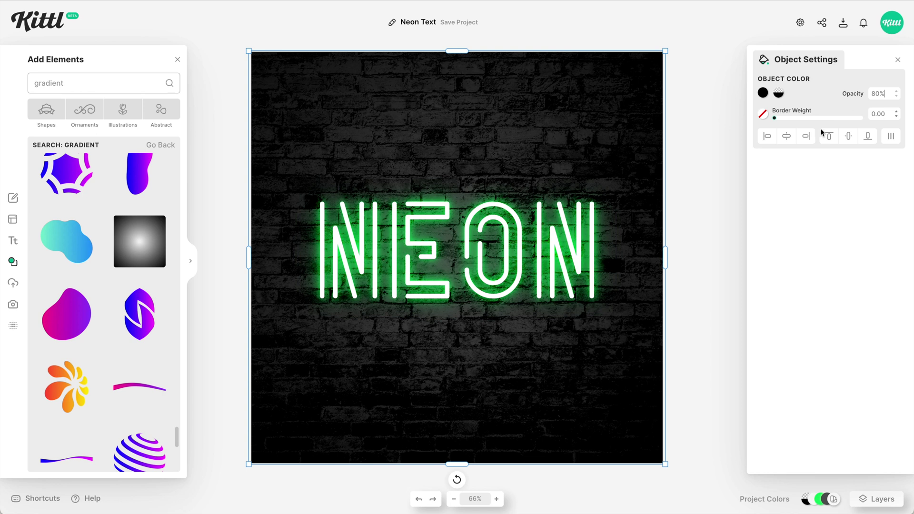
{"action": "left_click", "coordinate": [717, 215]}
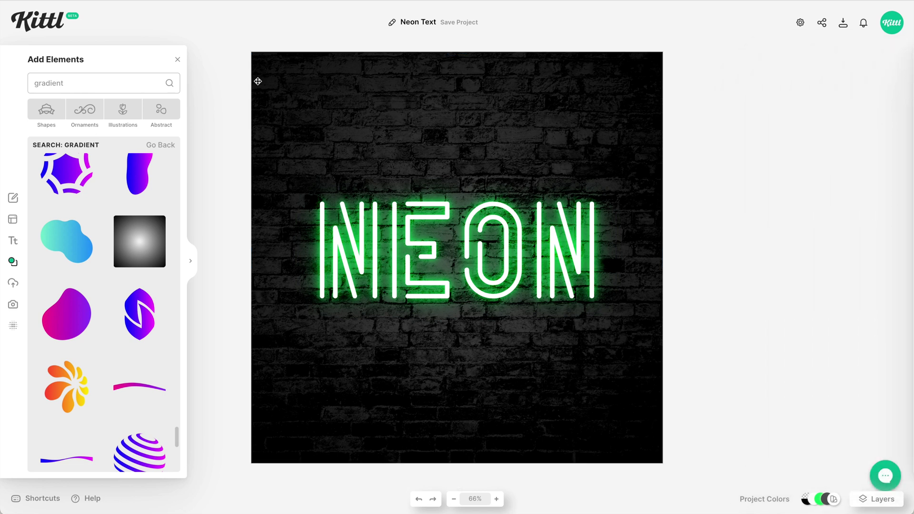
{"action": "left_click", "coordinate": [179, 60]}
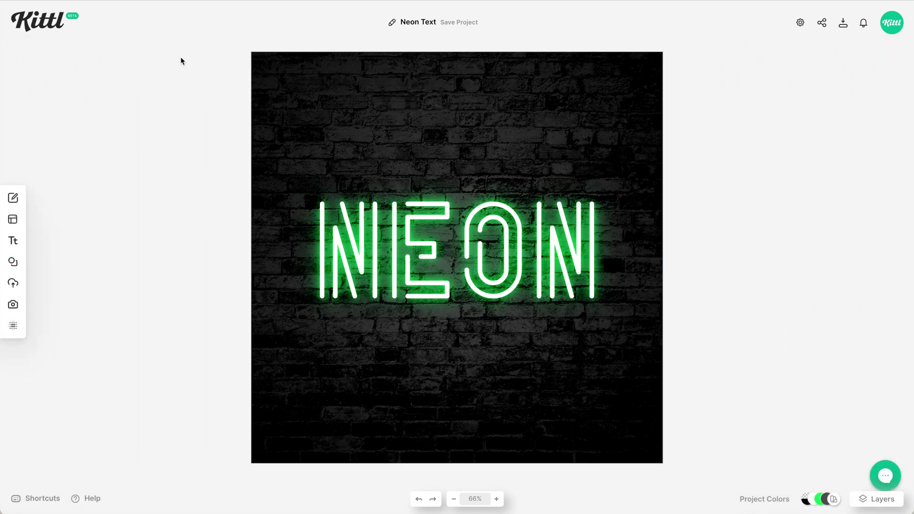